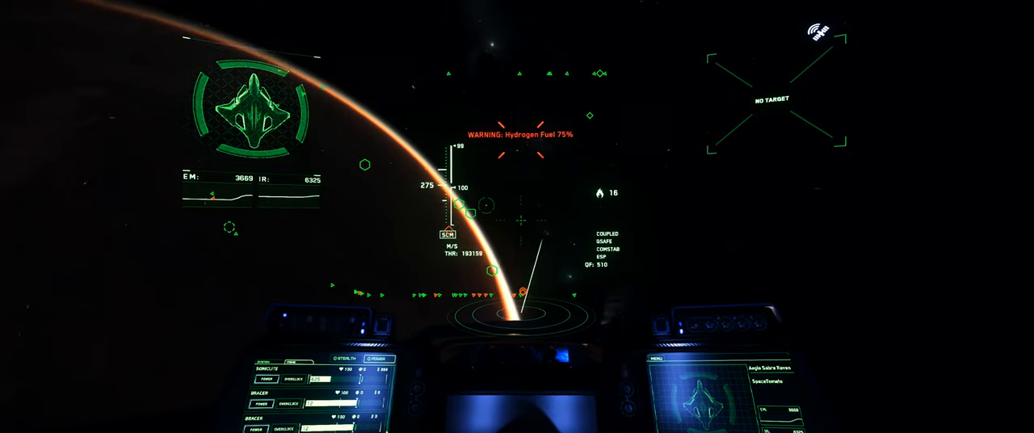
# Spool and cancel the quantum drive twice with B, then bring up the F2 navigation star map
pyautogui.press('b')
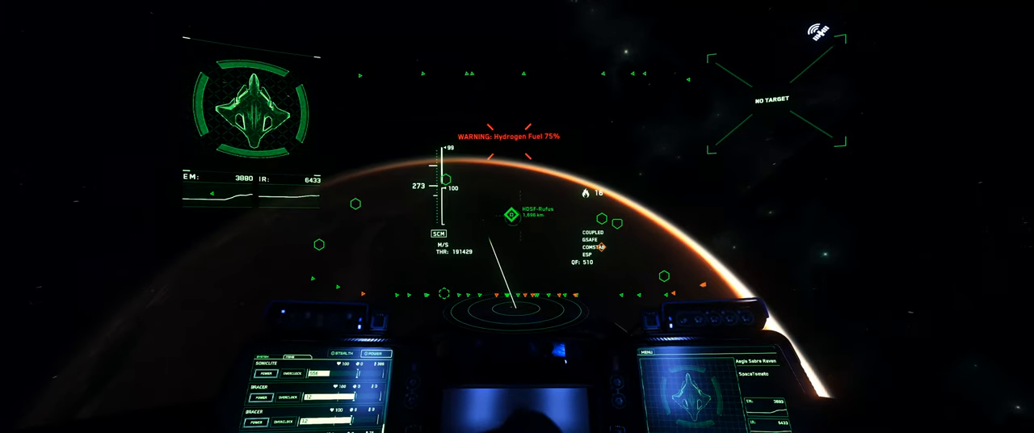
pyautogui.press('b')
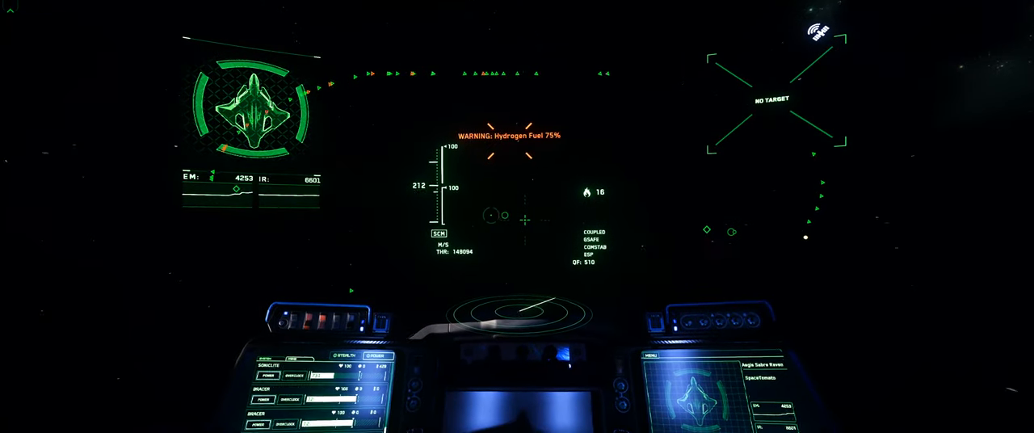
pyautogui.press('b')
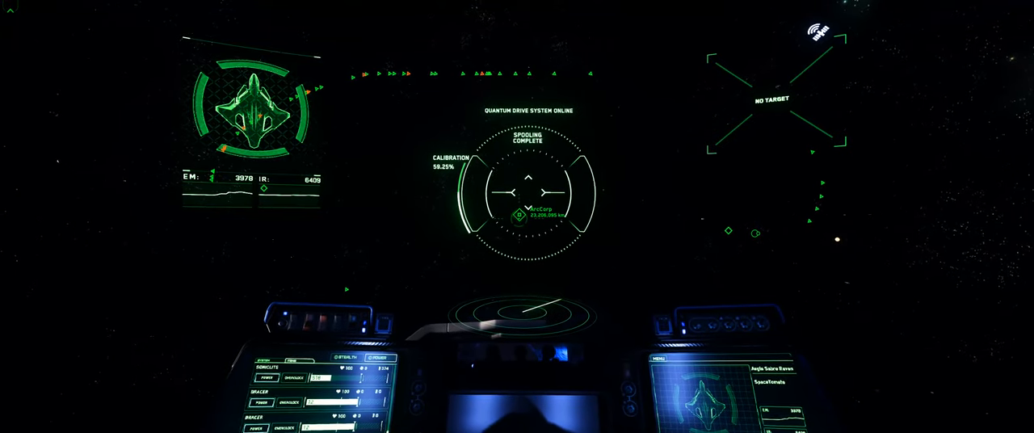
pyautogui.press('b')
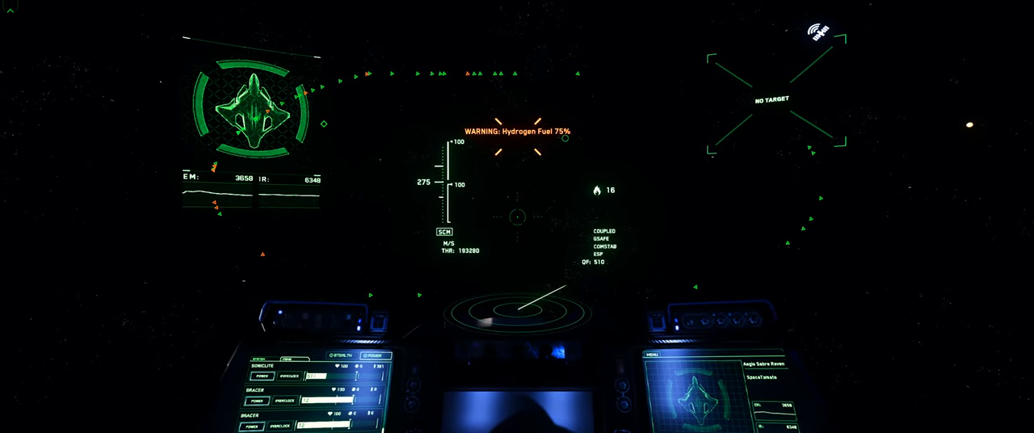
pyautogui.press('F2')
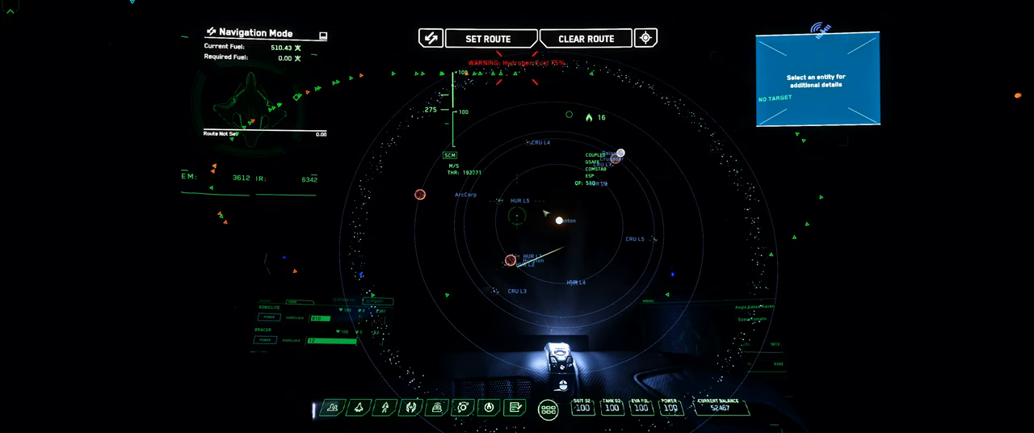
pyautogui.moveTo(580, 237)
pyautogui.mouseDown()
pyautogui.moveTo(655, 182)
pyautogui.moveTo(585, 220)
pyautogui.moveTo(524, 208)
pyautogui.mouseUp()
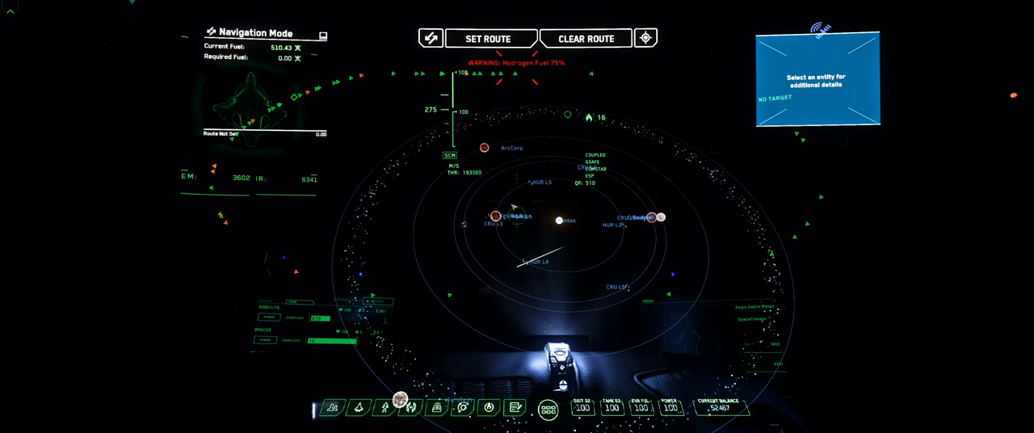
pyautogui.scroll(5, 517, 226)
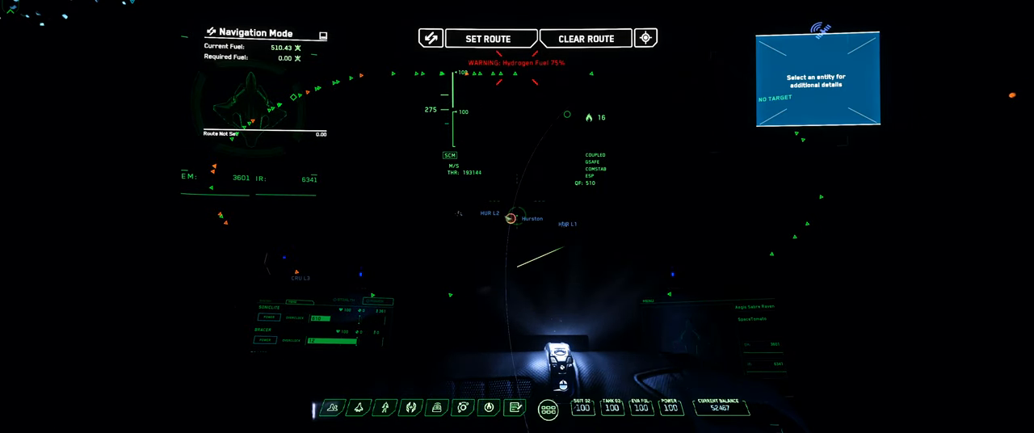
pyautogui.moveTo(521, 227); pyautogui.dragTo(643, 197)
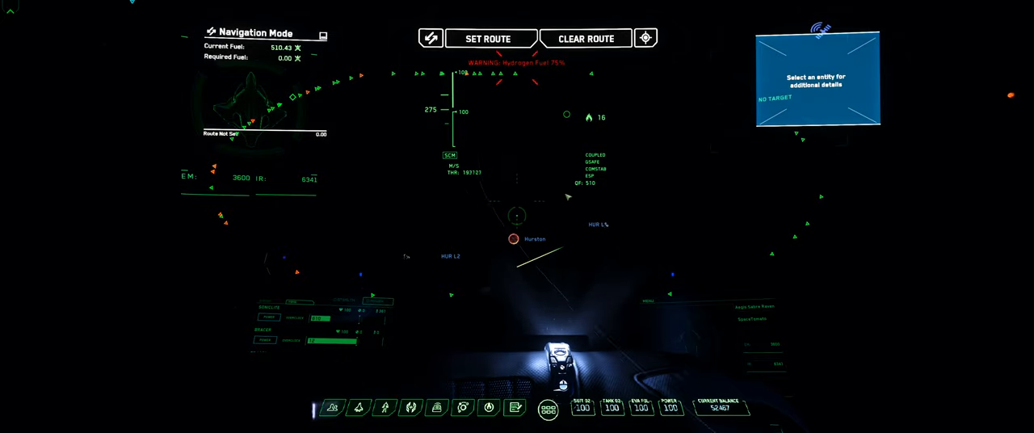
pyautogui.scroll(-6, 517, 234)
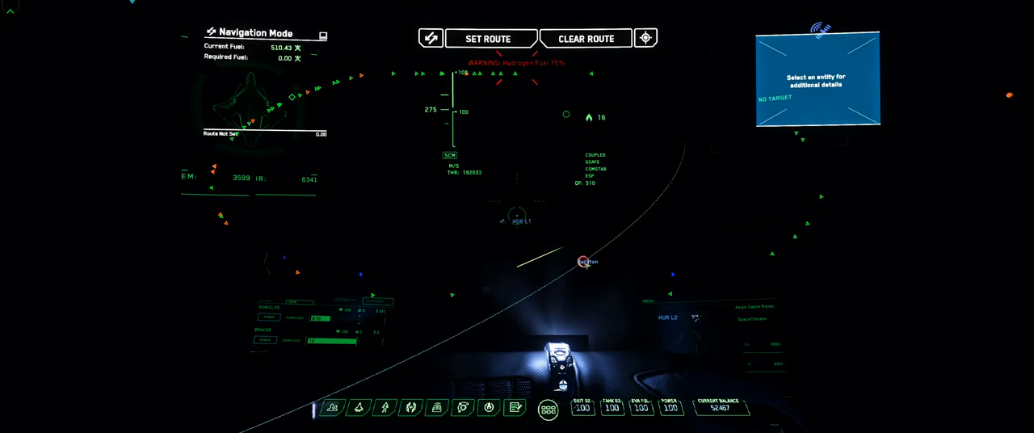
pyautogui.scroll(-3, 504, 250)
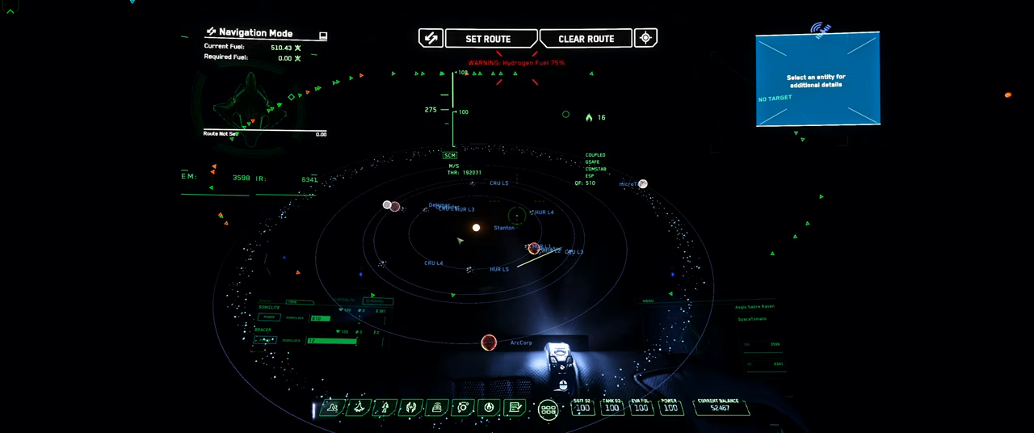
pyautogui.moveTo(392, 206)
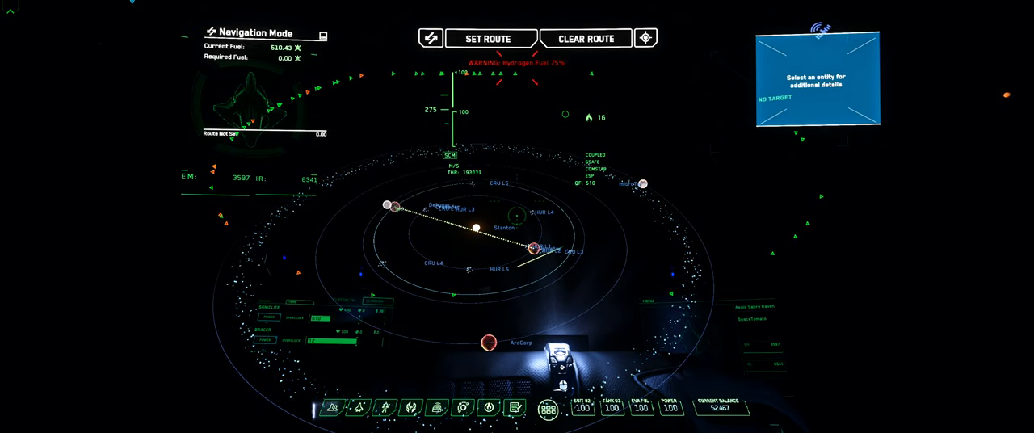
pyautogui.moveTo(517, 234); pyautogui.dragTo(452, 275)
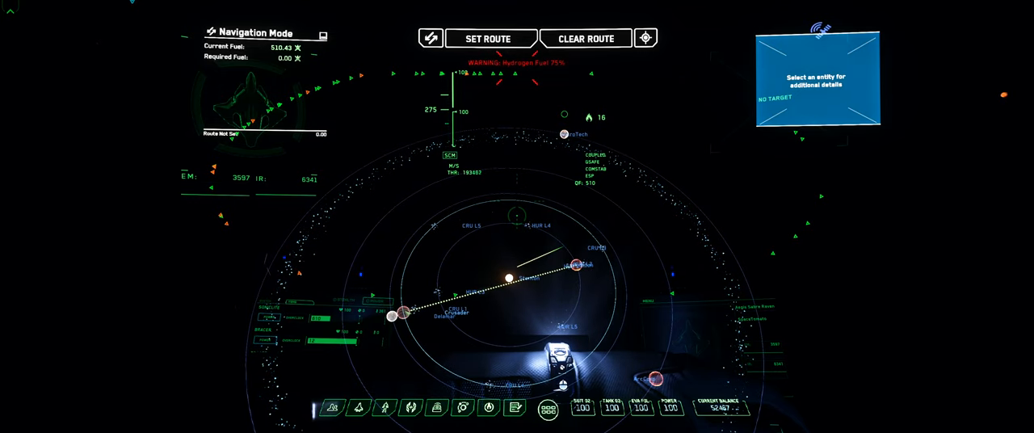
# Set a quantum route to Port Olisar at Crusader, then focus the map on Hurston
pyautogui.doubleClick(575, 265)
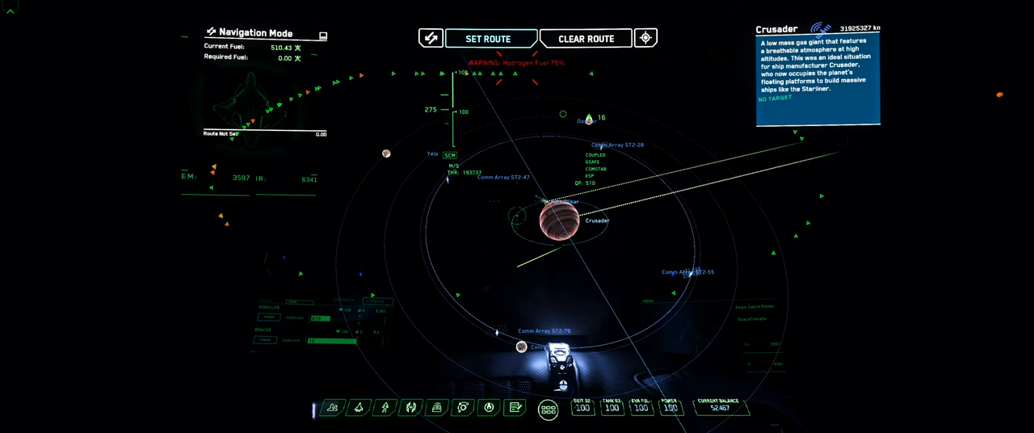
pyautogui.click(550, 200)
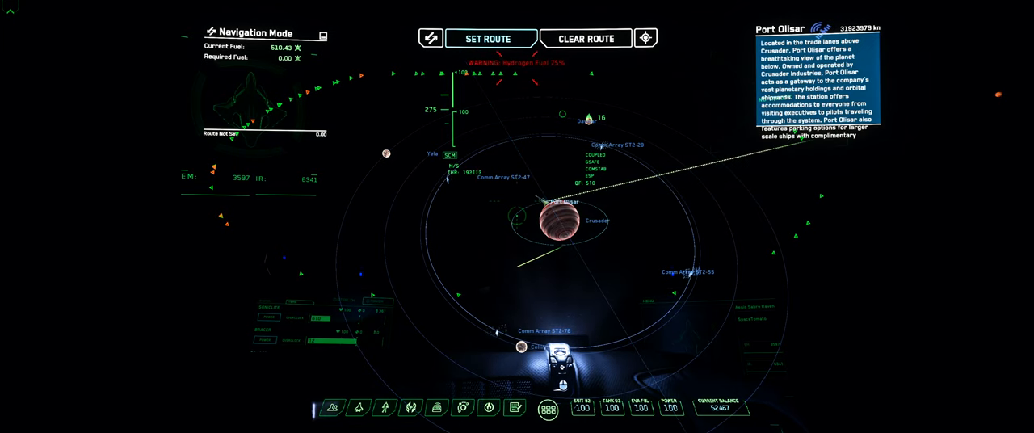
pyautogui.click(488, 38)
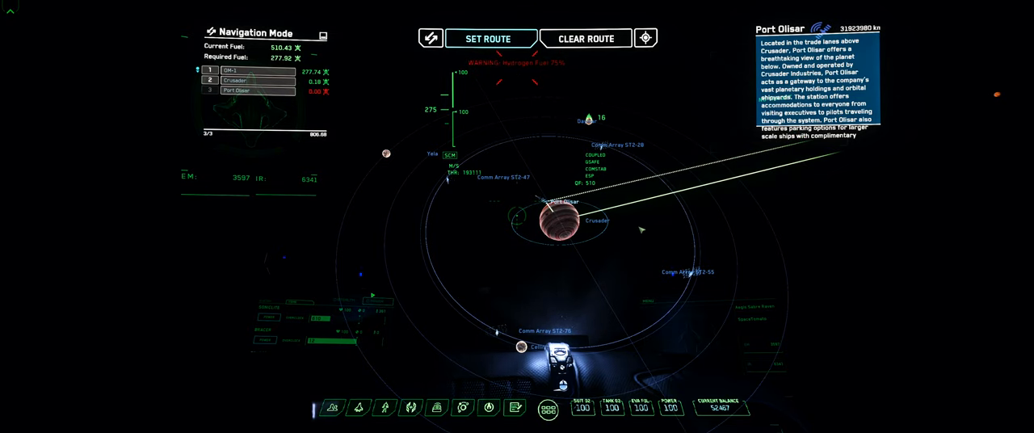
pyautogui.moveTo(673, 231)
pyautogui.mouseDown()
pyautogui.moveTo(535, 220)
pyautogui.moveTo(517, 341)
pyautogui.mouseUp()
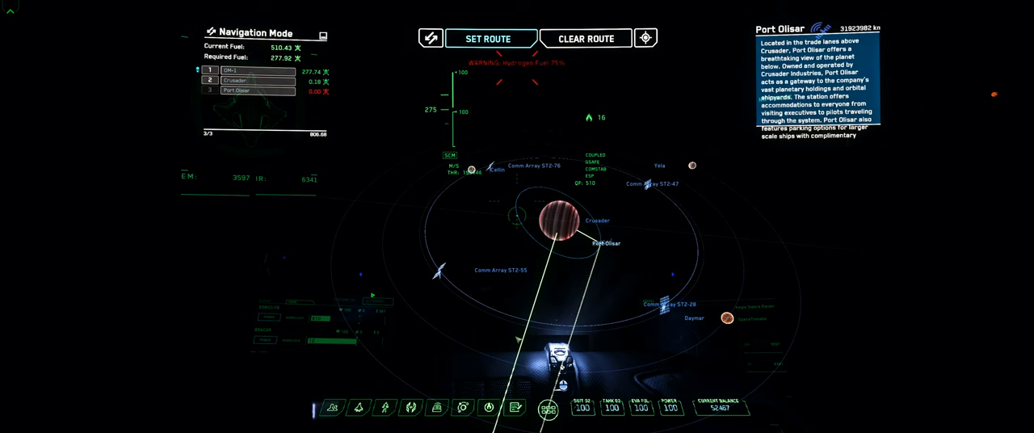
pyautogui.scroll(4, 564, 228)
pyautogui.scroll(4, 564, 228)
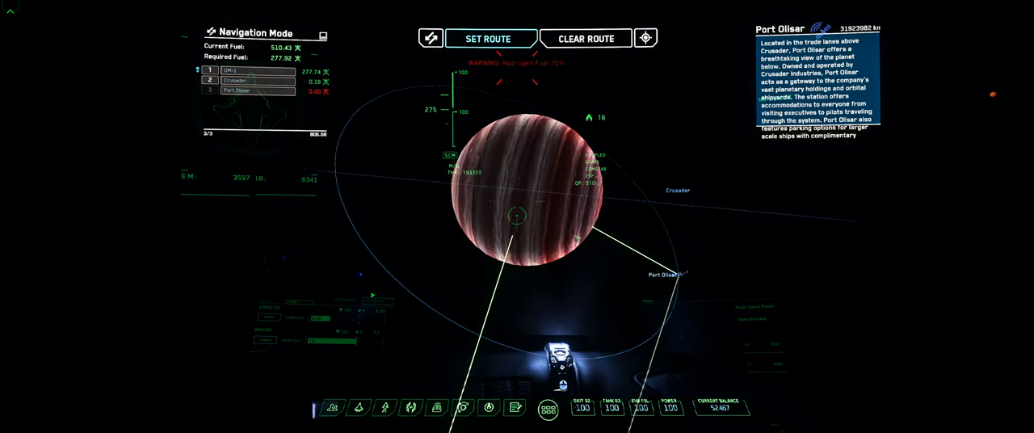
pyautogui.scroll(3, 564, 229)
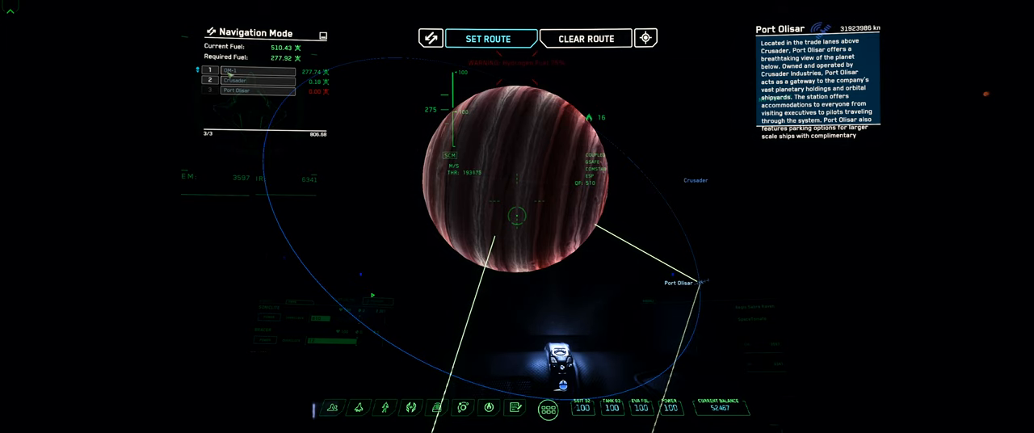
pyautogui.scroll(-5, 517, 217)
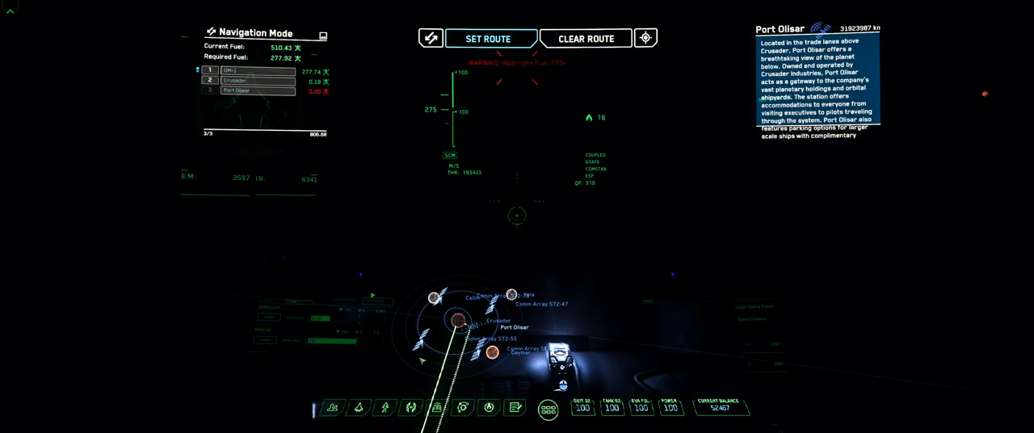
pyautogui.scroll(-4, 518, 216)
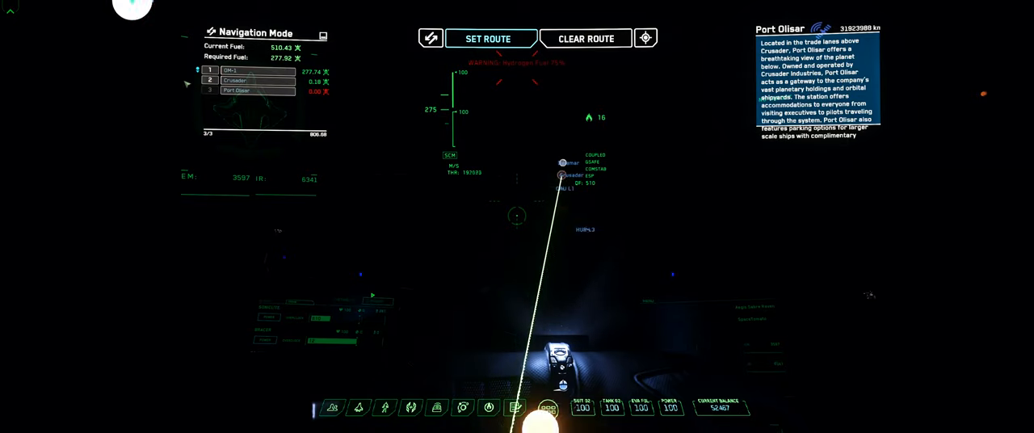
pyautogui.scroll(-3, 517, 216)
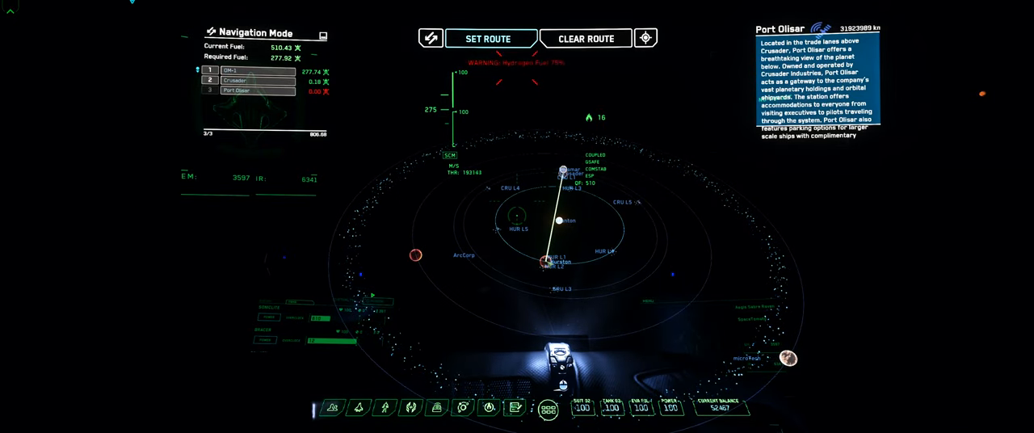
pyautogui.doubleClick(547, 261)
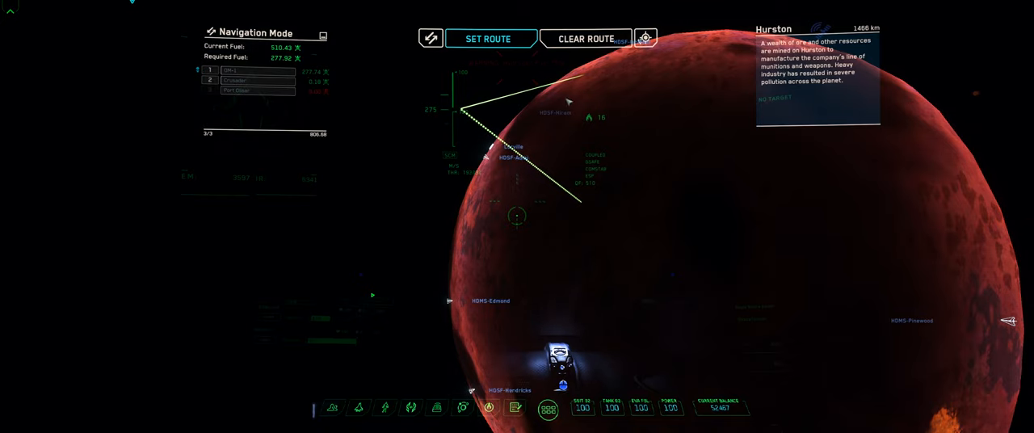
pyautogui.scroll(-5, 569, 101)
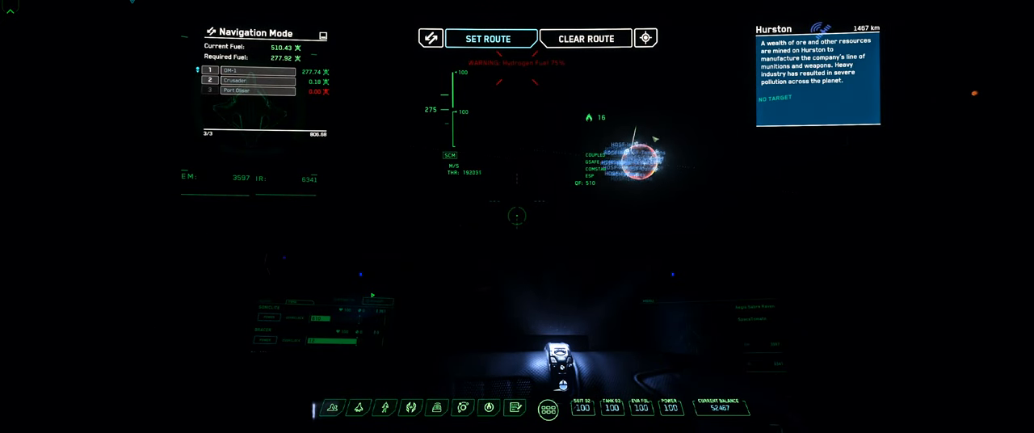
pyautogui.scroll(-5, 656, 139)
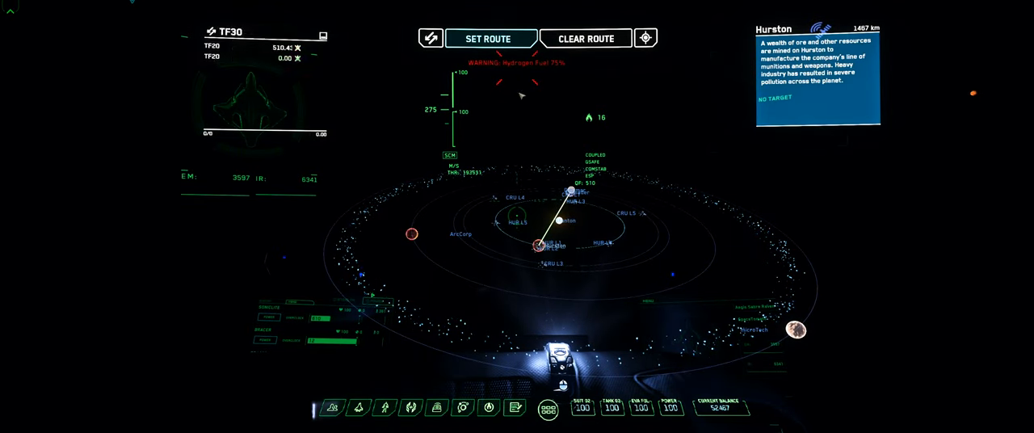
pyautogui.scroll(-5, 521, 95)
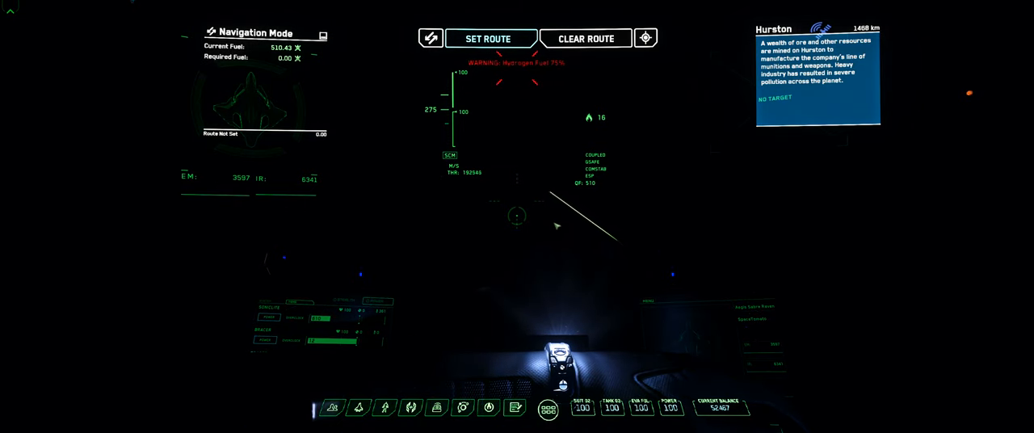
pyautogui.scroll(5, 552, 225)
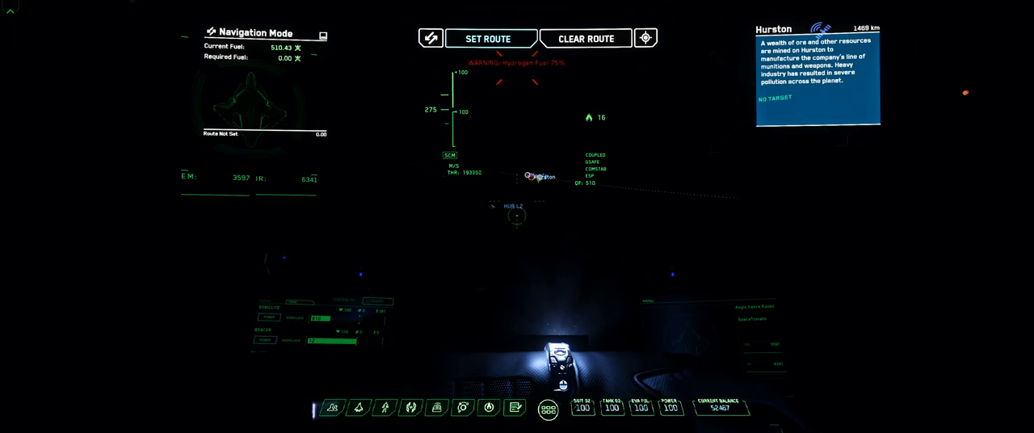
pyautogui.scroll(-5, 530, 175)
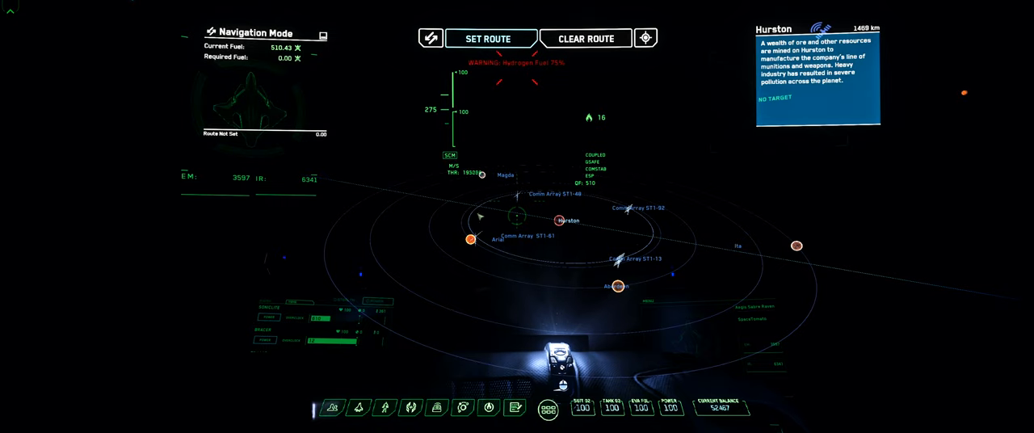
# Select the moon Ita in the Hurston system and set the quantum route to it
pyautogui.click(796, 246)
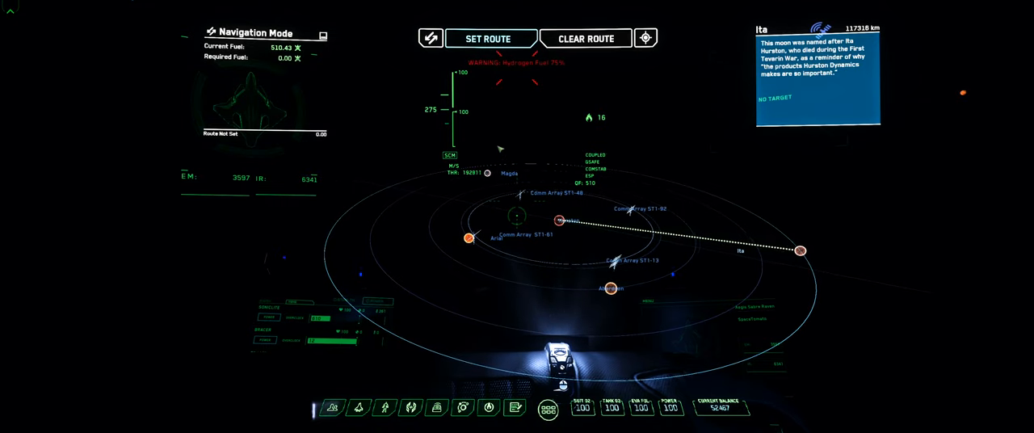
pyautogui.moveTo(652, 195); pyautogui.dragTo(484, 242)
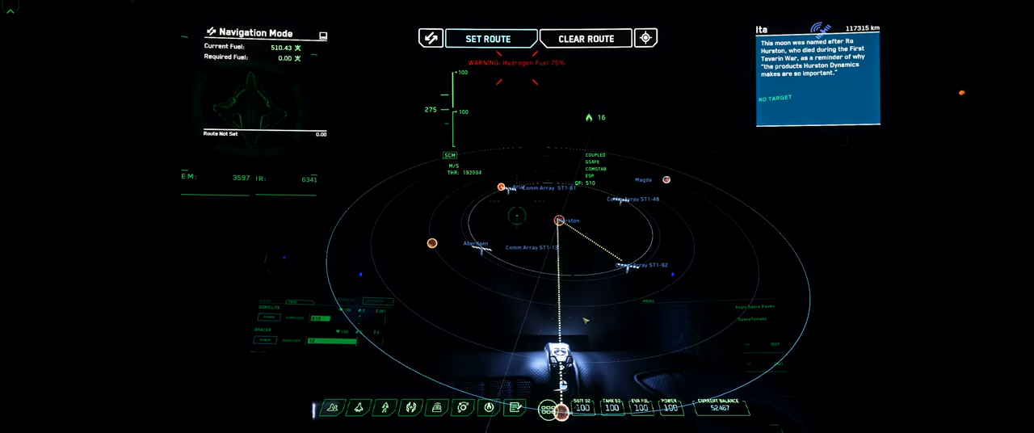
pyautogui.click(488, 39)
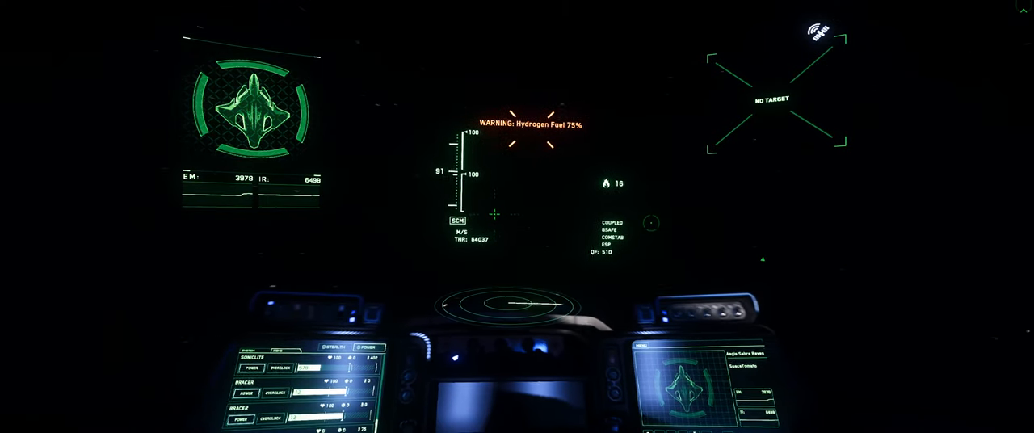
# Enter quantum mode, jump to Ita once calibrated, then return to normal flight
pyautogui.press('b')
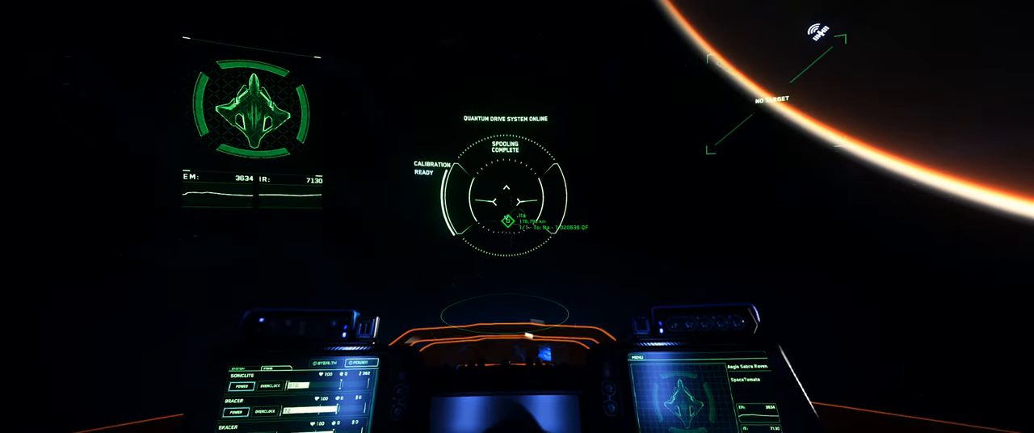
pyautogui.press('b')
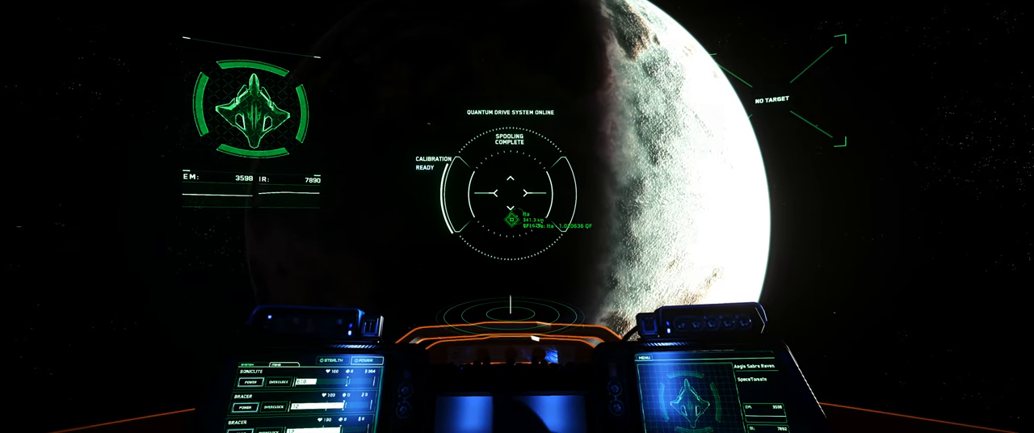
pyautogui.press('b')
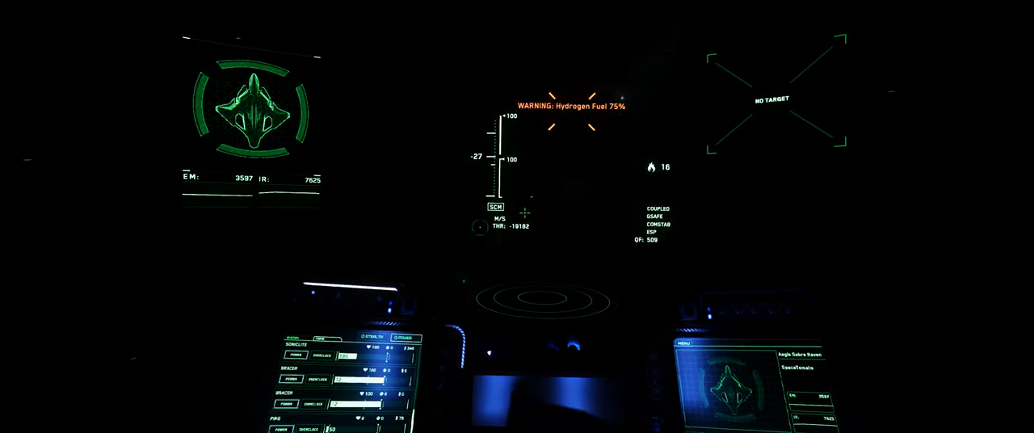